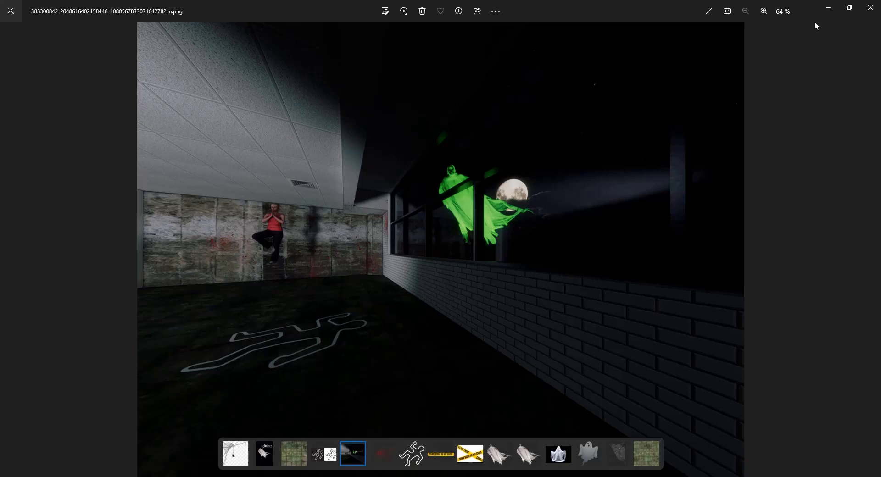
# Switch to the SketchUp model and hide the N-PLF-APP tag that holds the fluorescent ceiling lights.
pyautogui.click(826, 9)
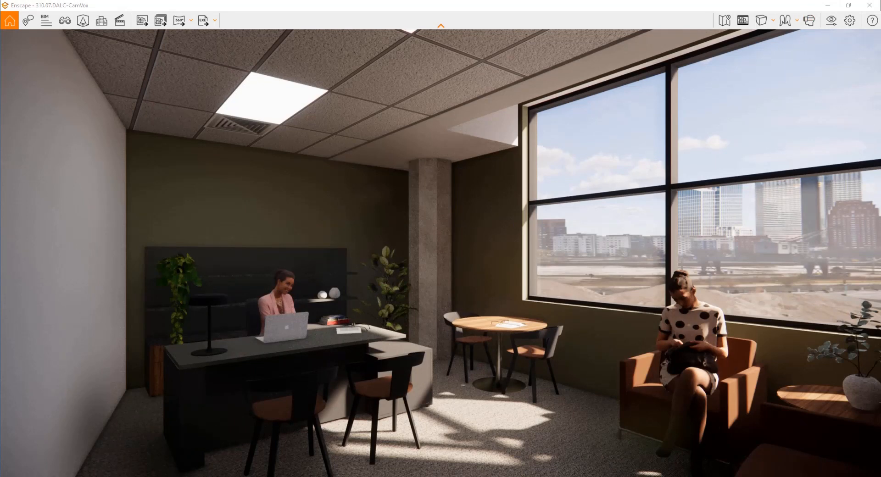
pyautogui.moveTo(145, 476)
pyautogui.click(103, 454)
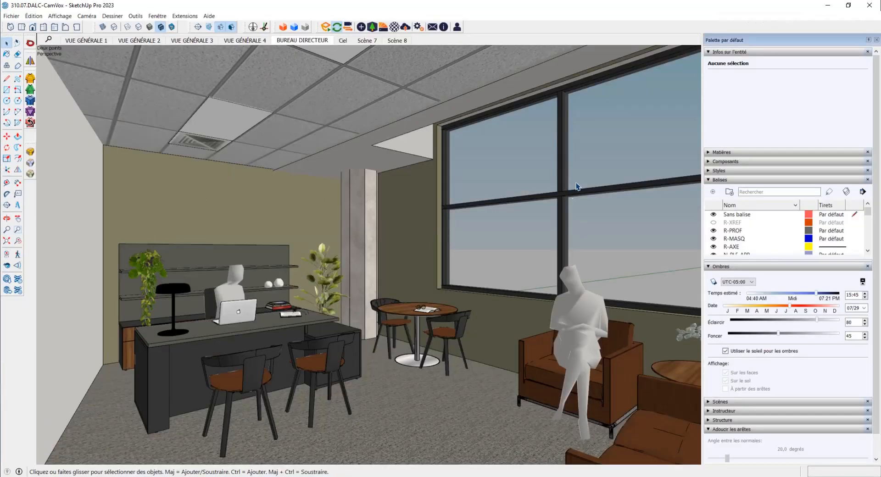
pyautogui.click(223, 124)
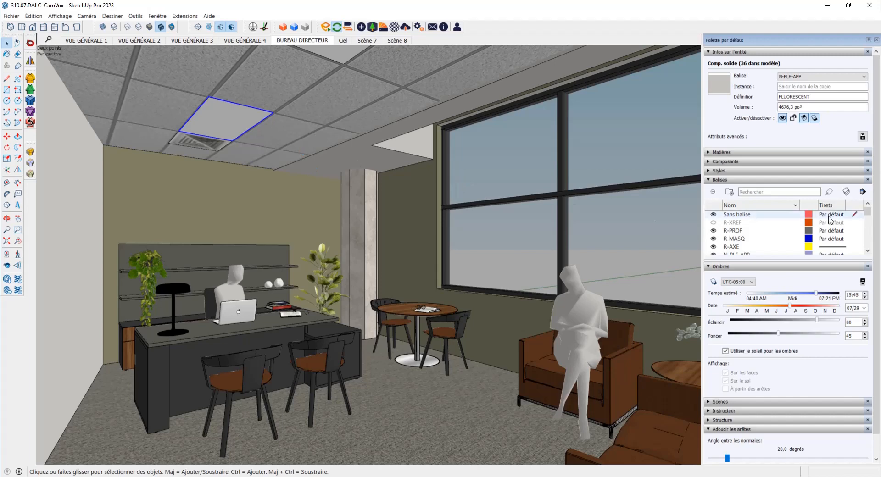
pyautogui.scroll(-3, 798, 234)
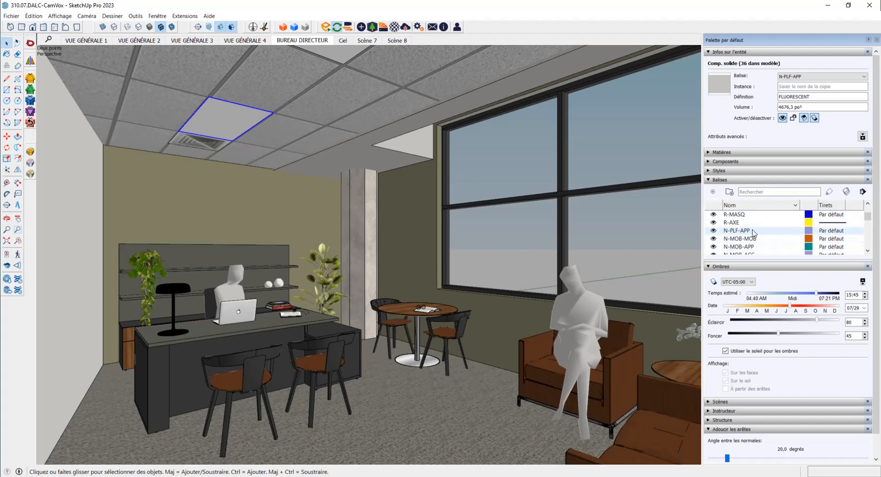
pyautogui.click(713, 231)
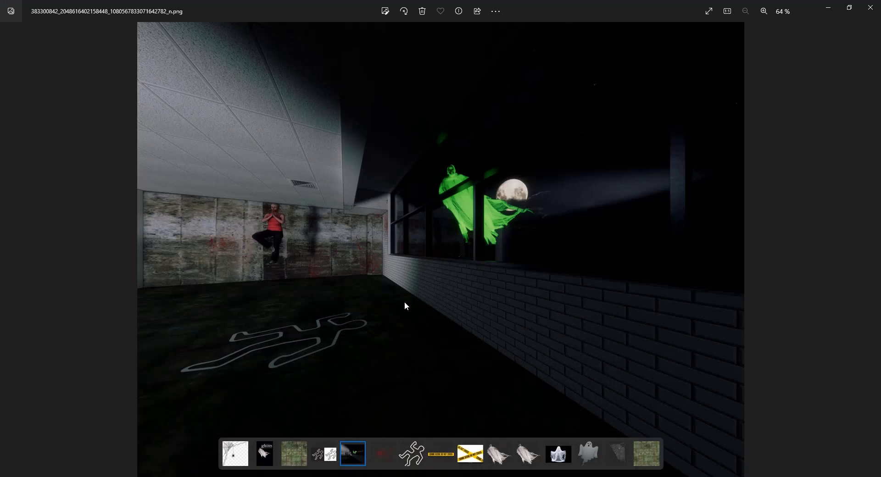
# Switch to Enscape and set the Sun Brightness to 0 % in the atmosphere visual settings.
pyautogui.click(831, 8)
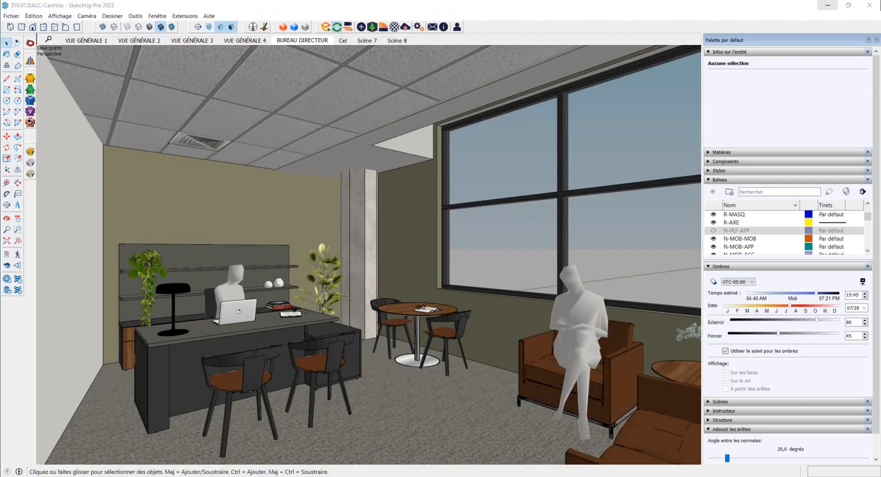
pyautogui.click(183, 454)
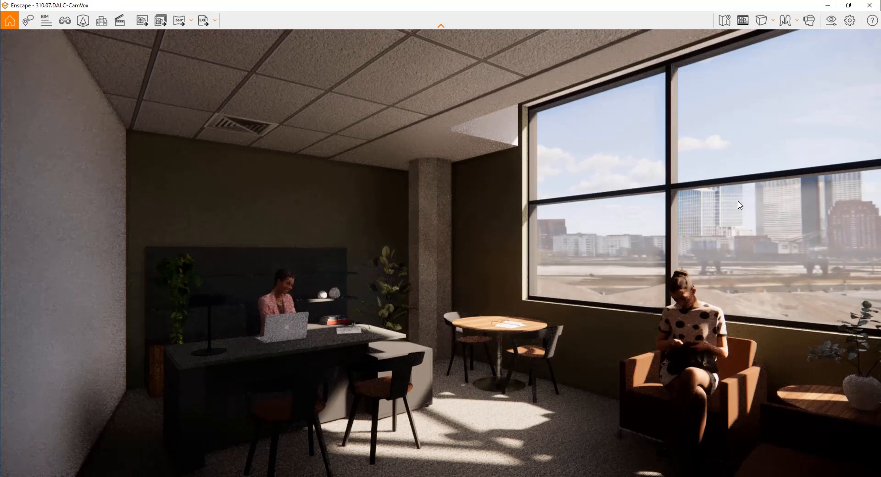
pyautogui.click(831, 21)
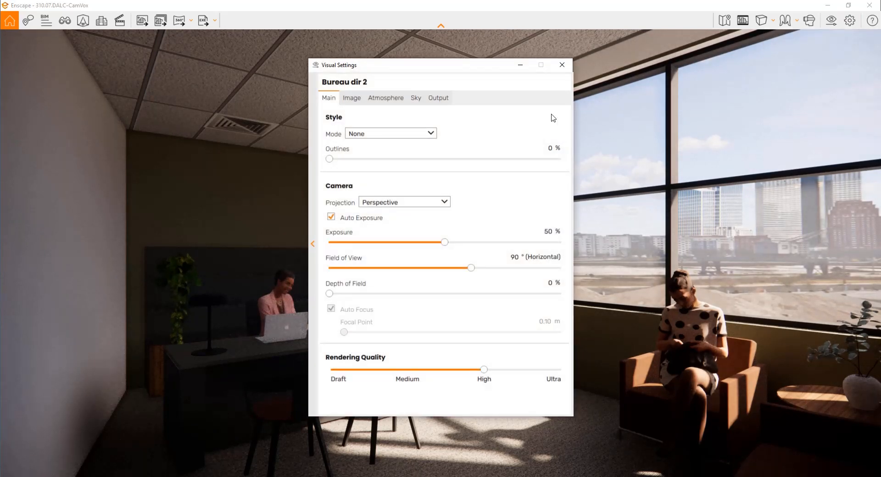
pyautogui.click(416, 99)
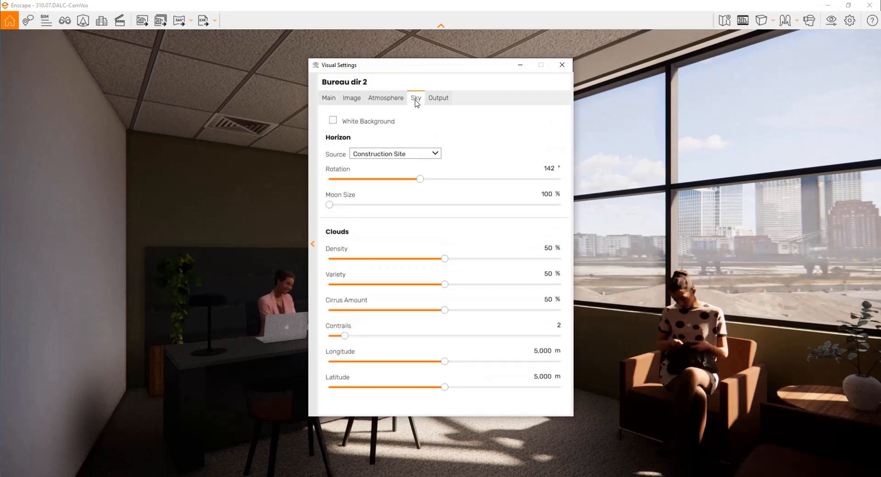
pyautogui.click(392, 104)
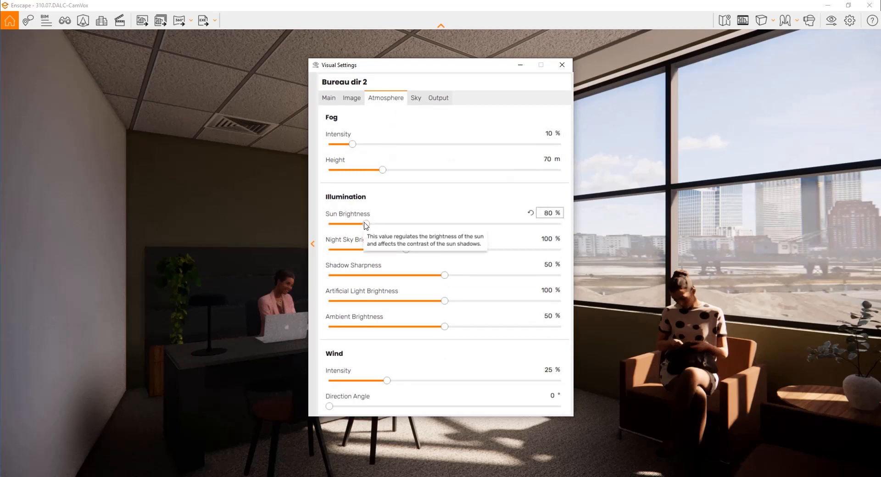
pyautogui.moveTo(365, 224); pyautogui.dragTo(321, 233)
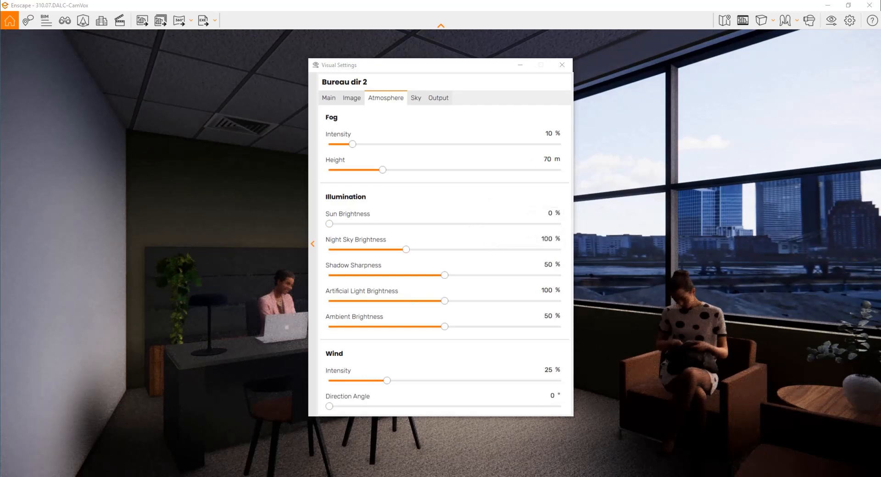
# Switch to SketchUp and set the shadow time to 00:45.
pyautogui.click(72, 445)
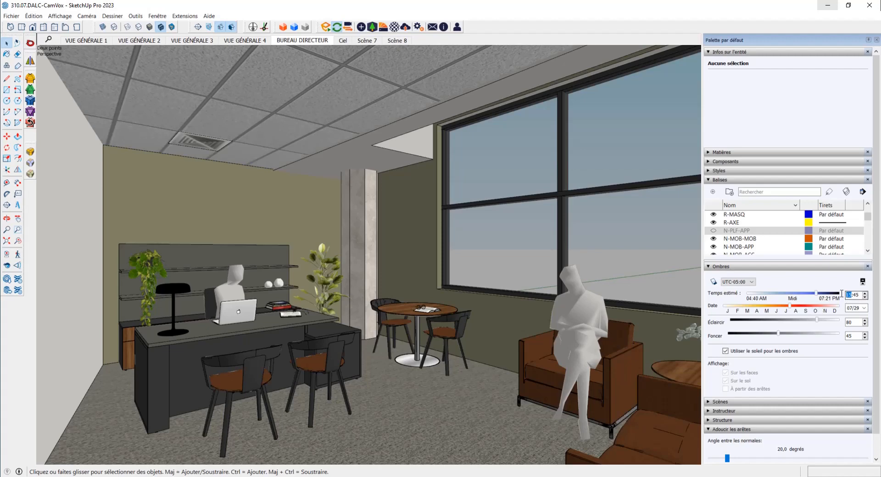
pyautogui.write('07')
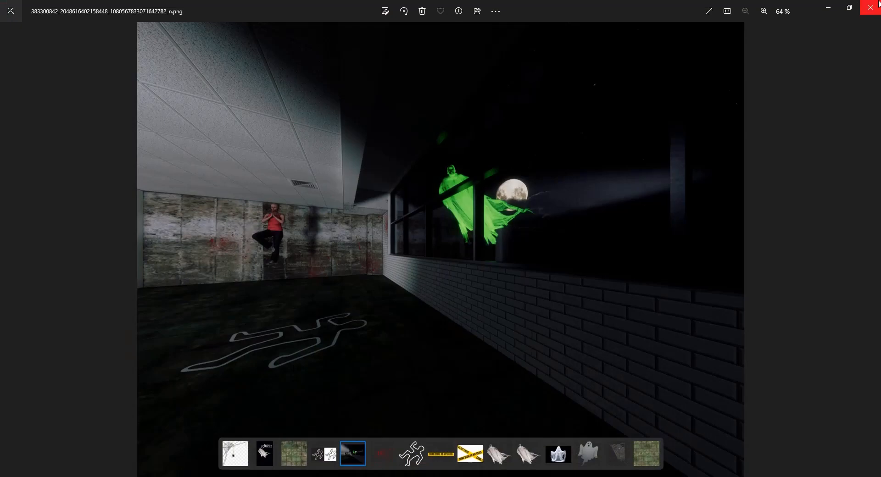
pyautogui.click(828, 7)
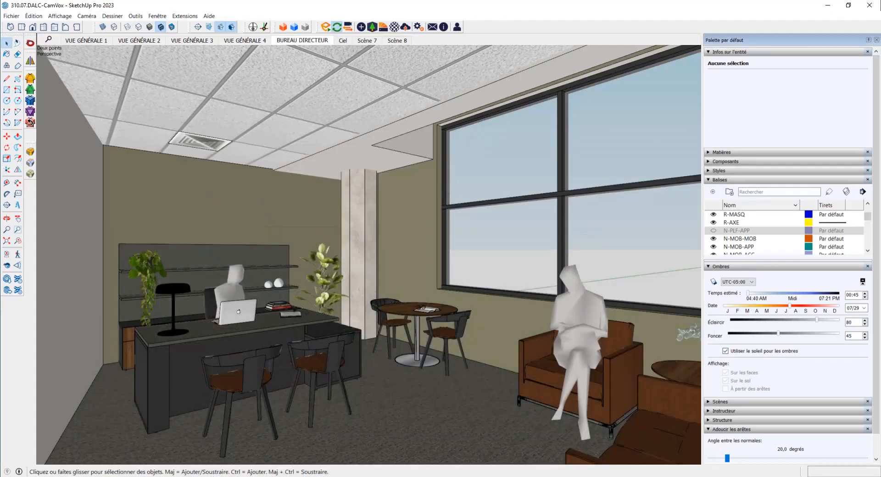
# Switch to Enscape, raise the Night Sky Brightness to 300 %, and move the visual settings aside to inspect the render.
pyautogui.click(164, 447)
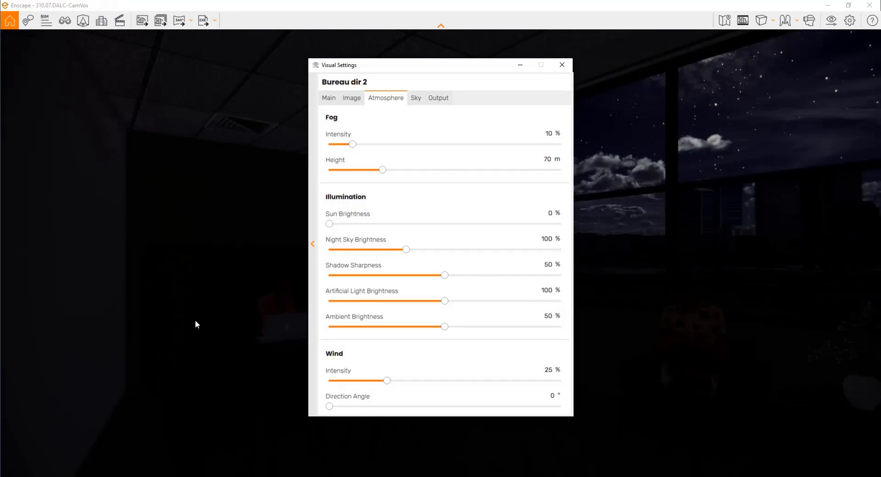
pyautogui.click(520, 64)
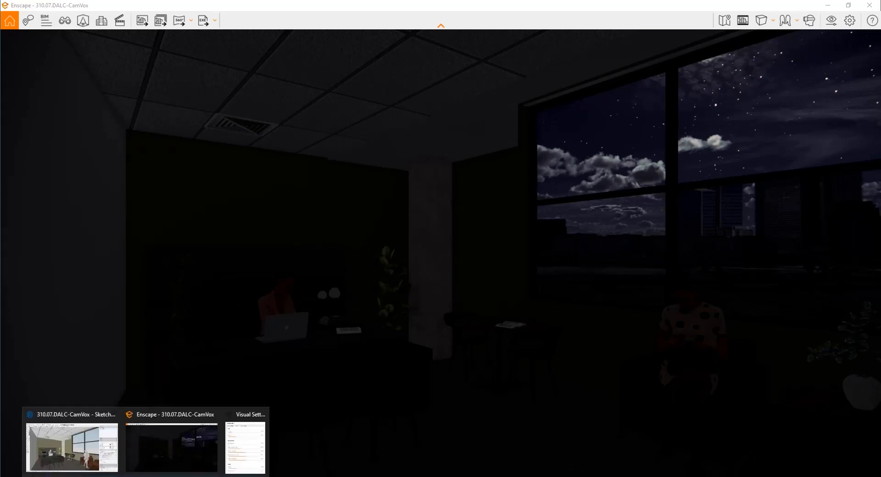
pyautogui.click(832, 21)
pyautogui.moveTo(461, 66); pyautogui.dragTo(223, 66)
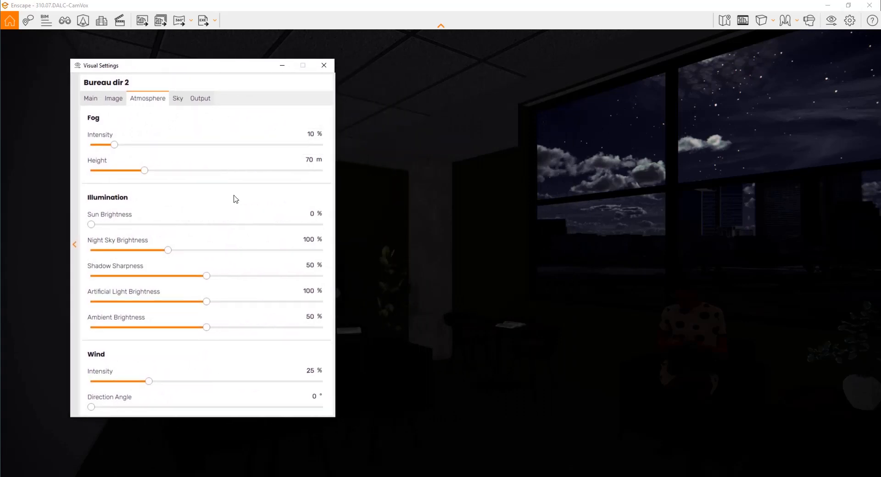
pyautogui.moveTo(112, 237)
pyautogui.moveTo(168, 251); pyautogui.dragTo(324, 260)
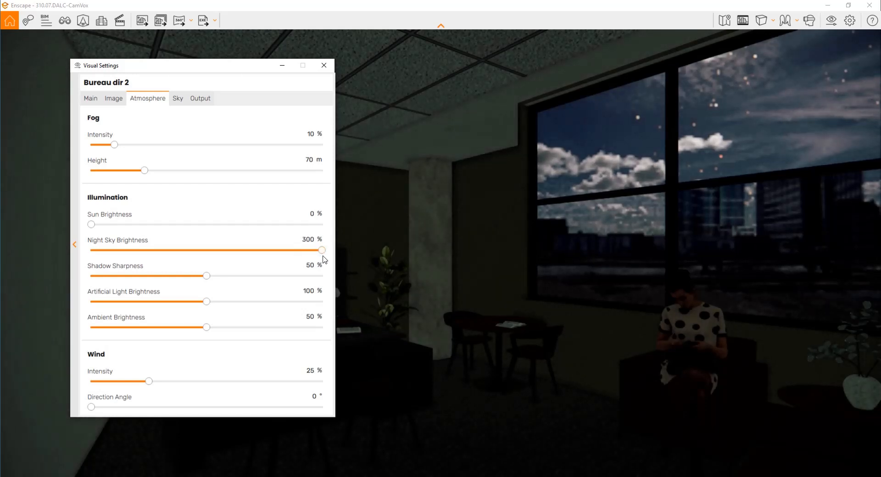
pyautogui.moveTo(240, 69); pyautogui.dragTo(0, 119)
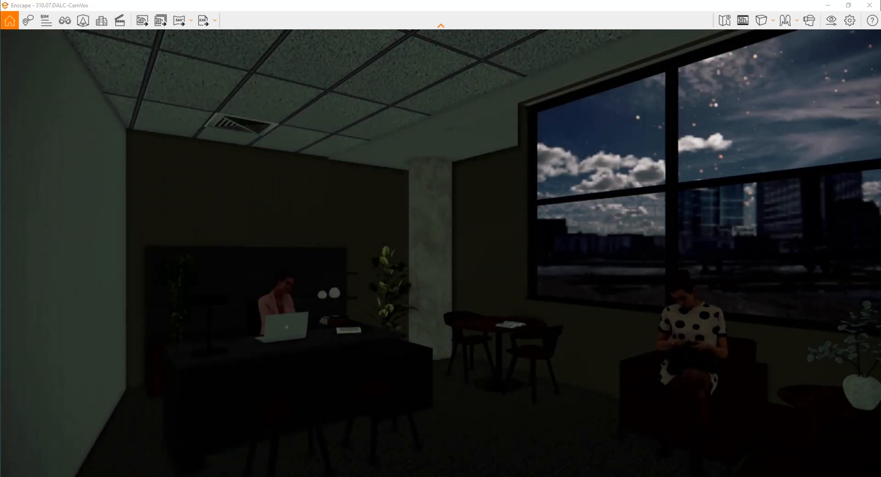
pyautogui.moveTo(0, 119); pyautogui.dragTo(295, 92)
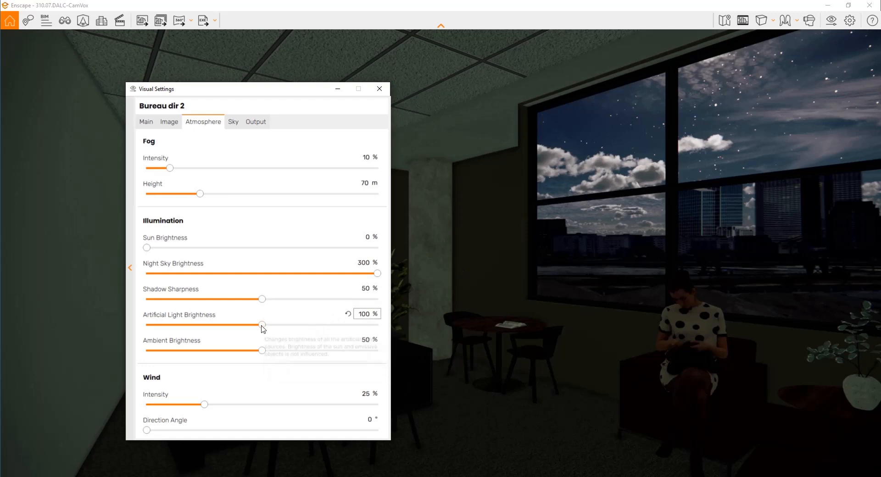
# Set the Artificial Light Brightness to 157 % and the Ambient Brightness to 30 %.
pyautogui.moveTo(263, 326); pyautogui.dragTo(334, 326)
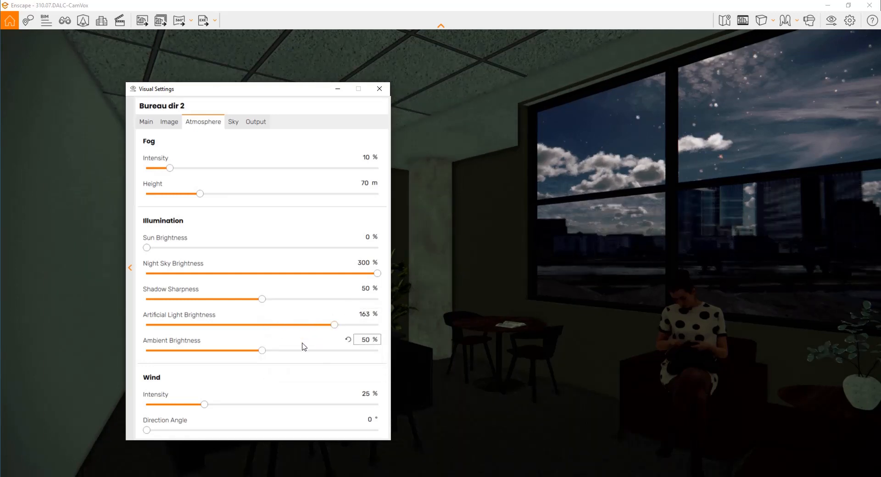
pyautogui.moveTo(262, 351); pyautogui.dragTo(217, 351)
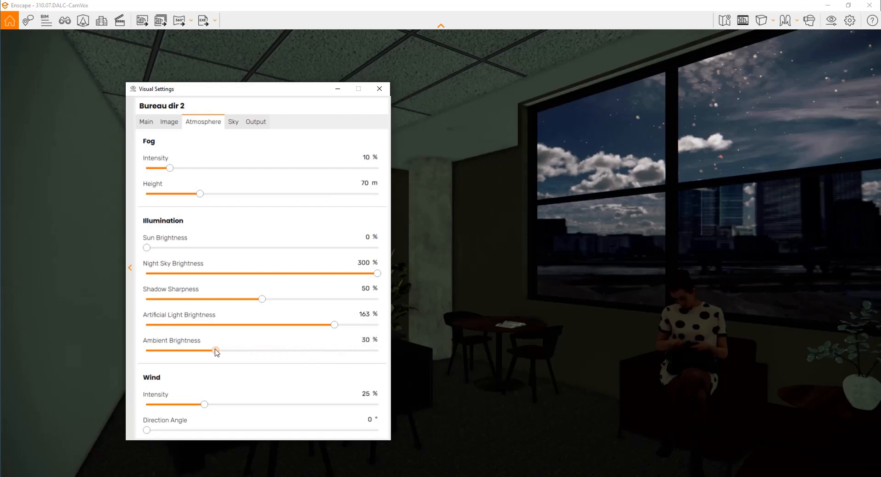
pyautogui.moveTo(334, 326)
pyautogui.mouseDown()
pyautogui.moveTo(358, 328)
pyautogui.moveTo(327, 329)
pyautogui.mouseUp()
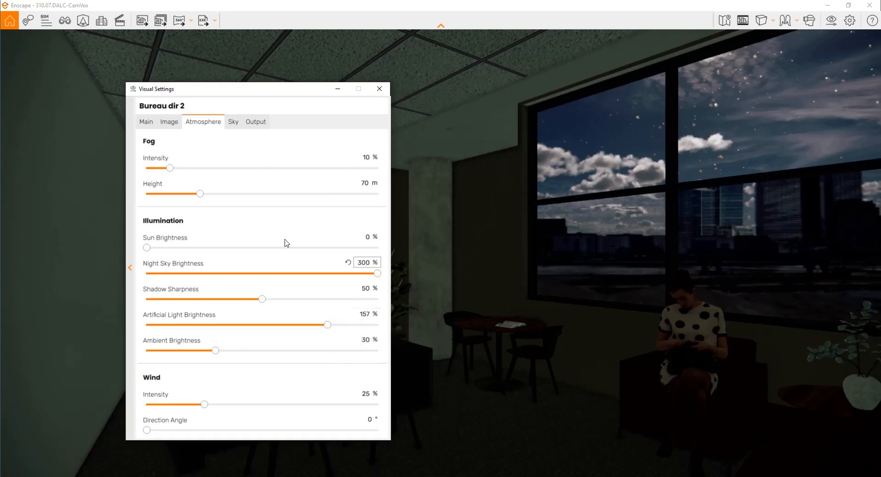
# Set the camera exposure to 75 % and move the visual settings aside to check the office render.
pyautogui.click(146, 123)
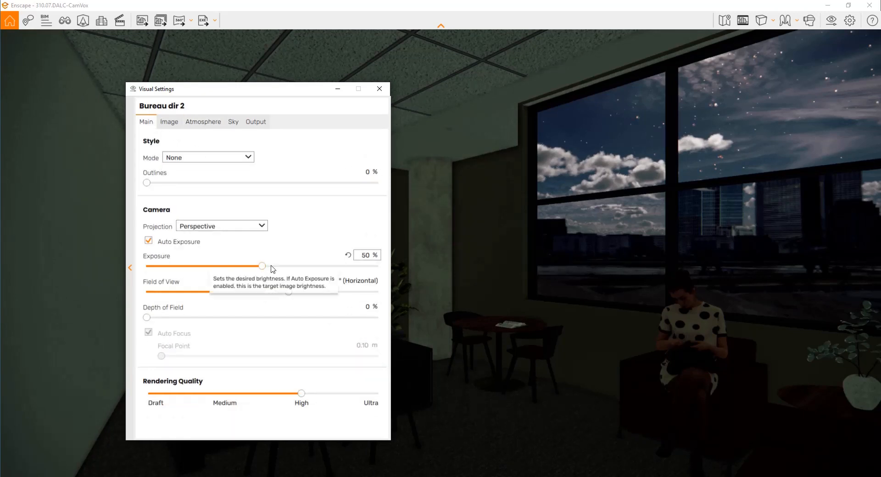
pyautogui.moveTo(272, 269); pyautogui.dragTo(320, 274)
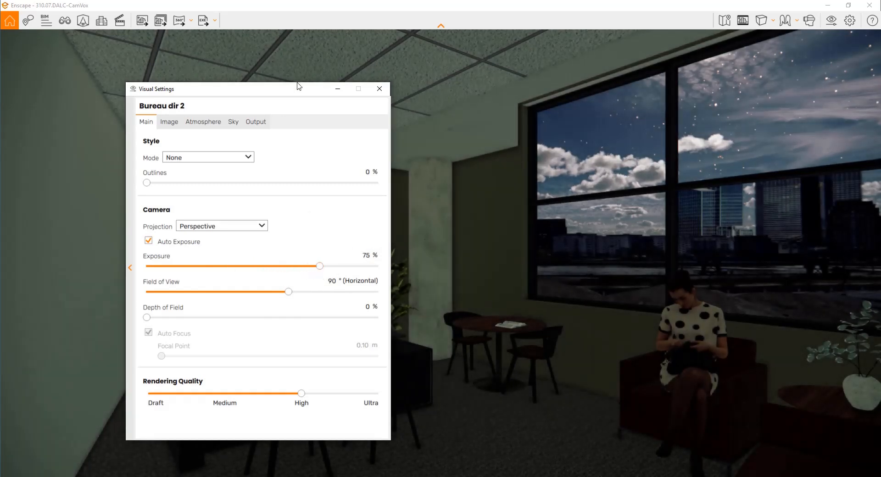
pyautogui.moveTo(298, 86); pyautogui.dragTo(0, 85)
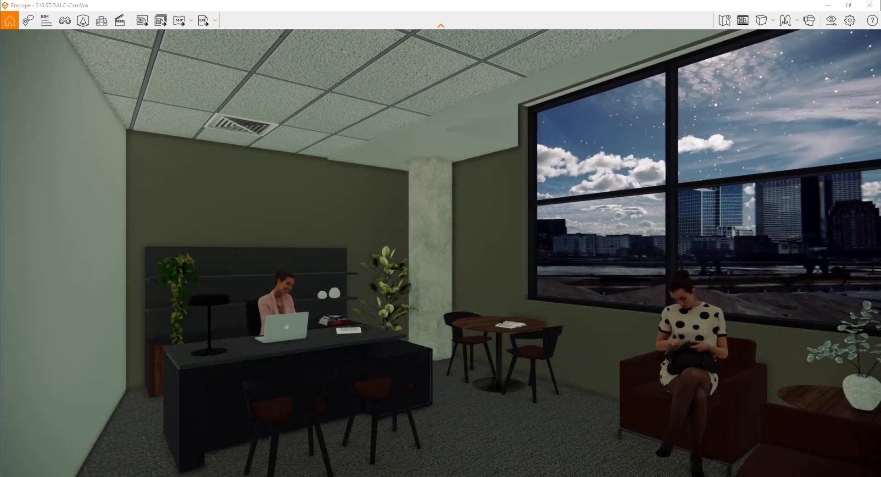
pyautogui.moveTo(0, 98); pyautogui.dragTo(261, 113)
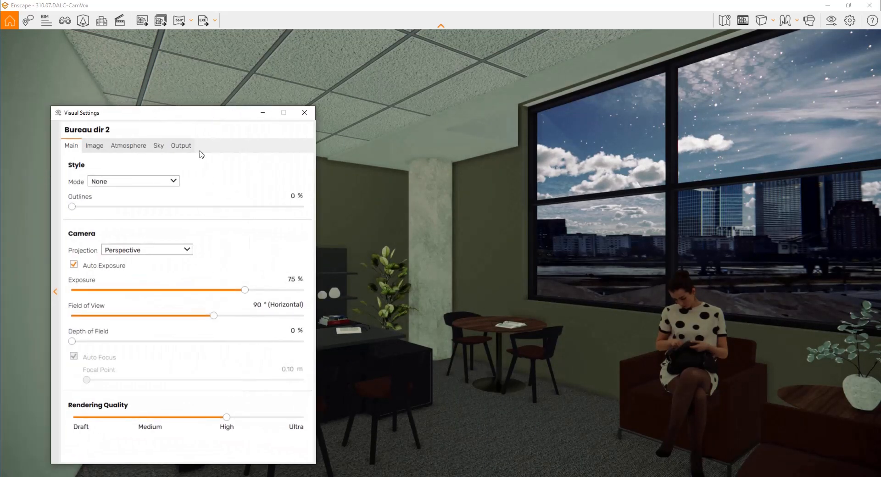
# Lower the Night Sky Brightness to 165 % in the atmosphere settings.
pyautogui.click(158, 146)
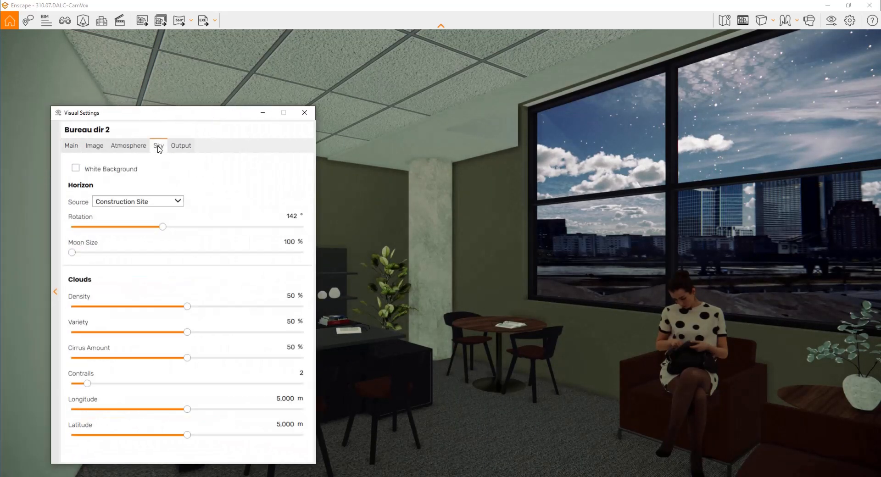
pyautogui.click(121, 146)
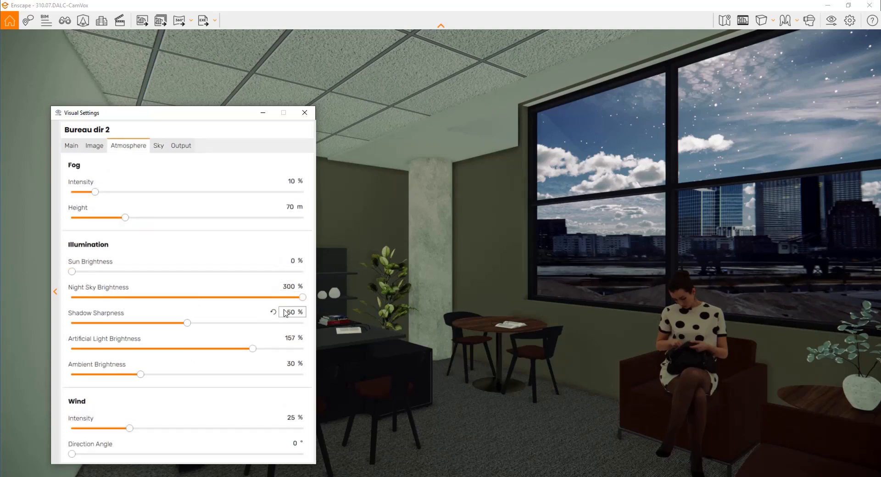
pyautogui.moveTo(302, 298)
pyautogui.mouseDown()
pyautogui.moveTo(276, 298)
pyautogui.moveTo(303, 298)
pyautogui.mouseUp()
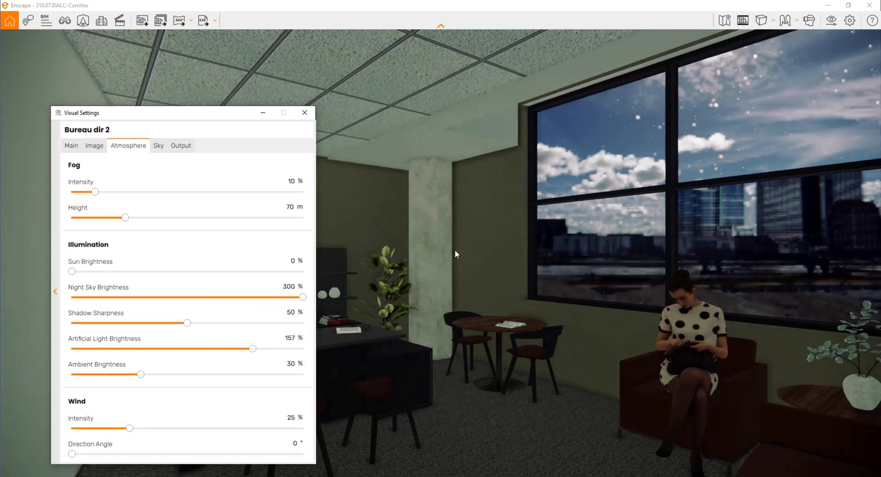
pyautogui.moveTo(302, 298); pyautogui.dragTo(198, 302)
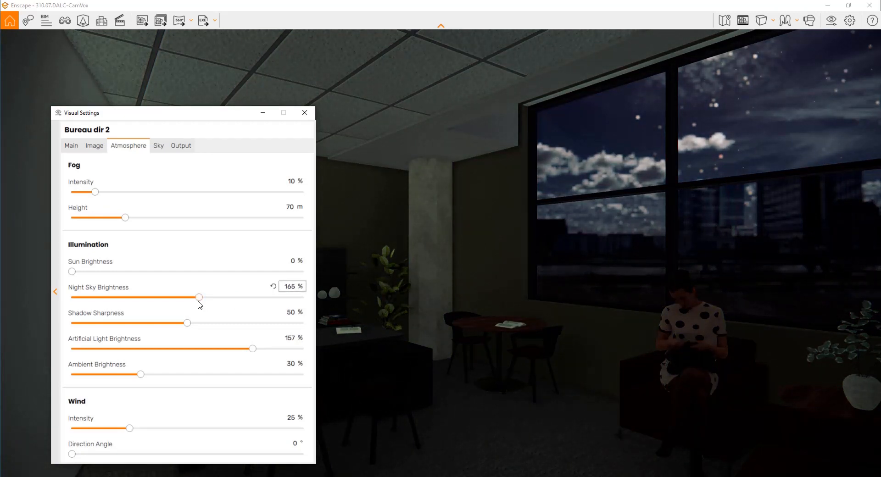
# Raise the camera exposure to 99 % and clear the visual settings from the render.
pyautogui.click(71, 146)
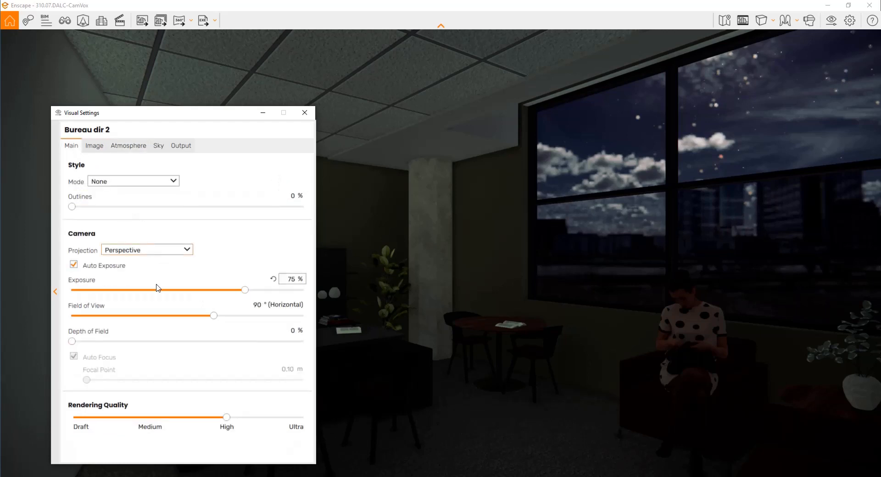
pyautogui.moveTo(254, 291); pyautogui.dragTo(300, 293)
pyautogui.moveTo(199, 110); pyautogui.dragTo(0, 186)
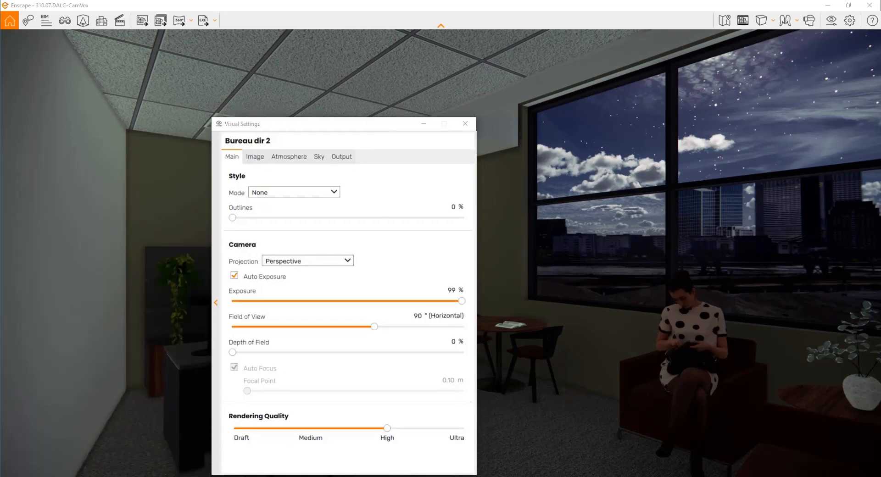
# Show the N-PLF-APP tag in SketchUp and return to the Enscape render to see the ceiling lights on.
pyautogui.moveTo(127, 442)
pyautogui.click(50, 439)
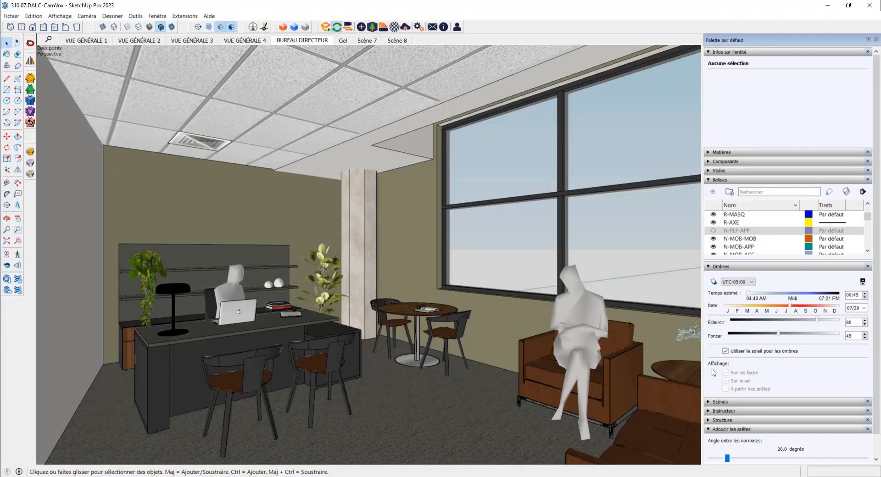
pyautogui.click(713, 230)
pyautogui.click(827, 5)
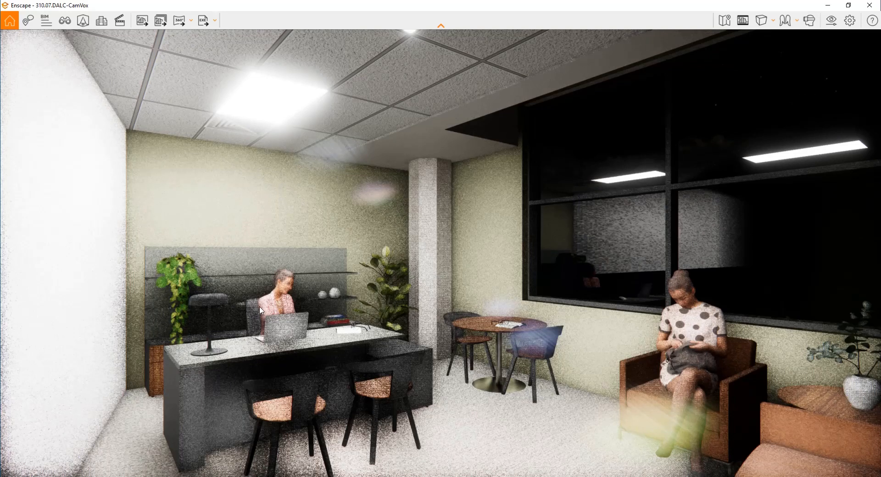
# Hide the N-PLF-APP tag again in SketchUp and return to the Enscape render.
pyautogui.moveTo(164, 475)
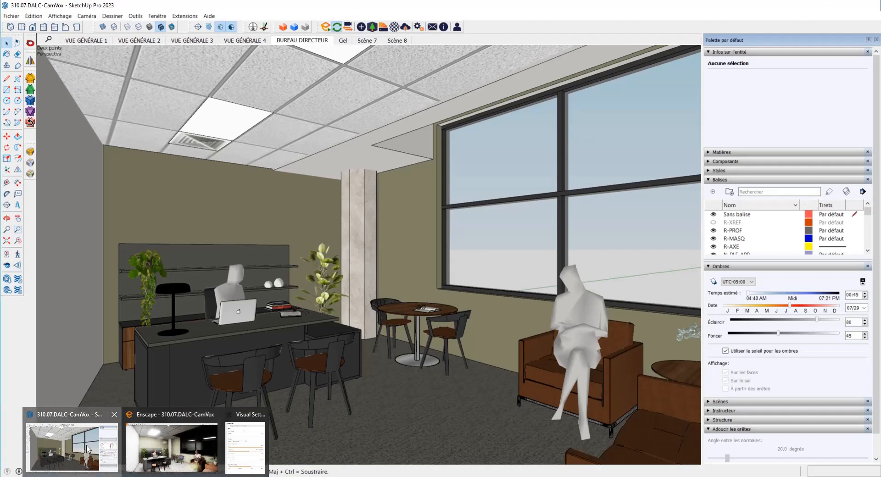
pyautogui.click(87, 448)
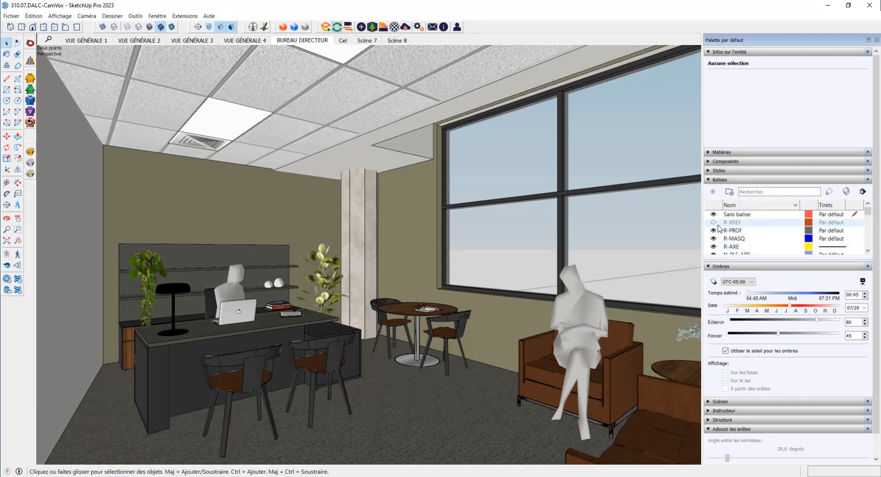
pyautogui.scroll(-1, 734, 235)
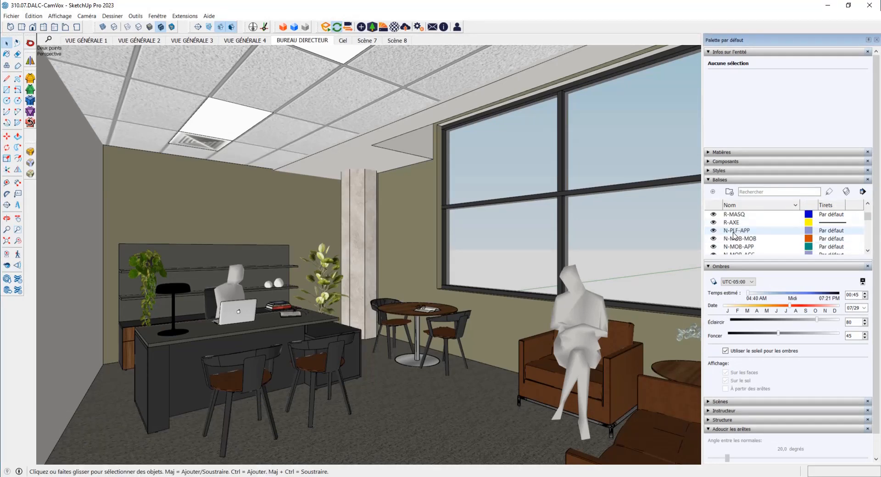
pyautogui.click(718, 231)
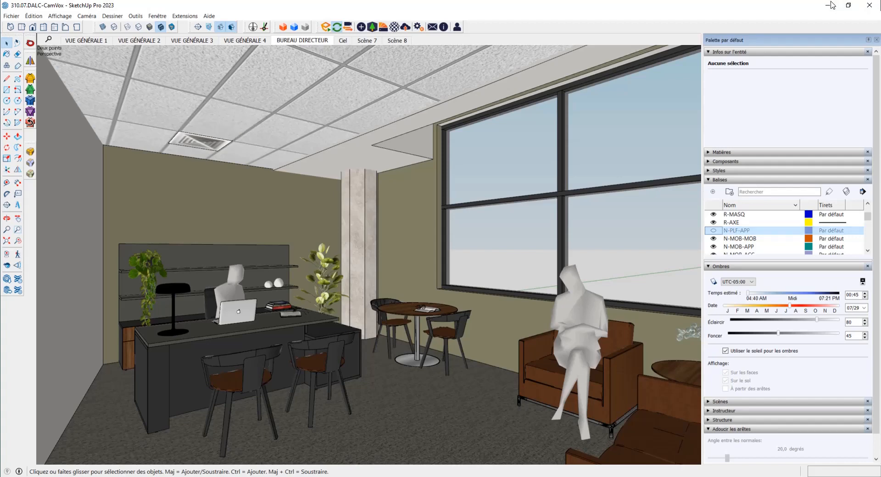
pyautogui.click(827, 5)
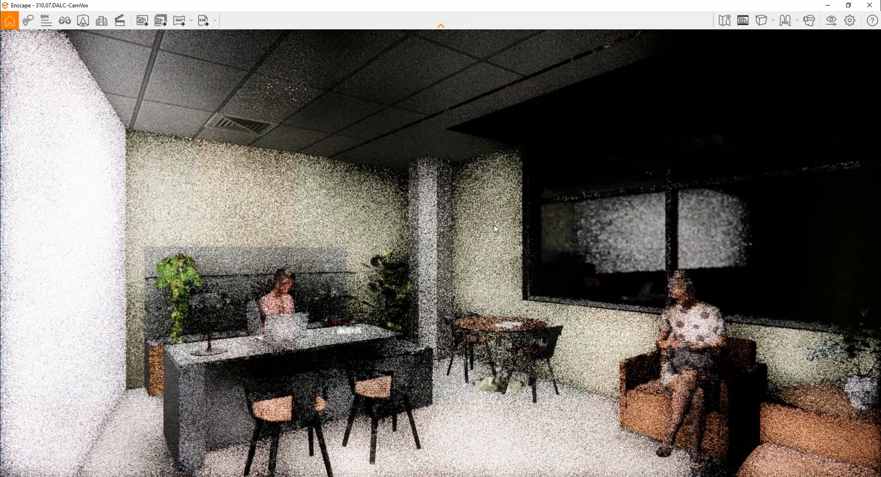